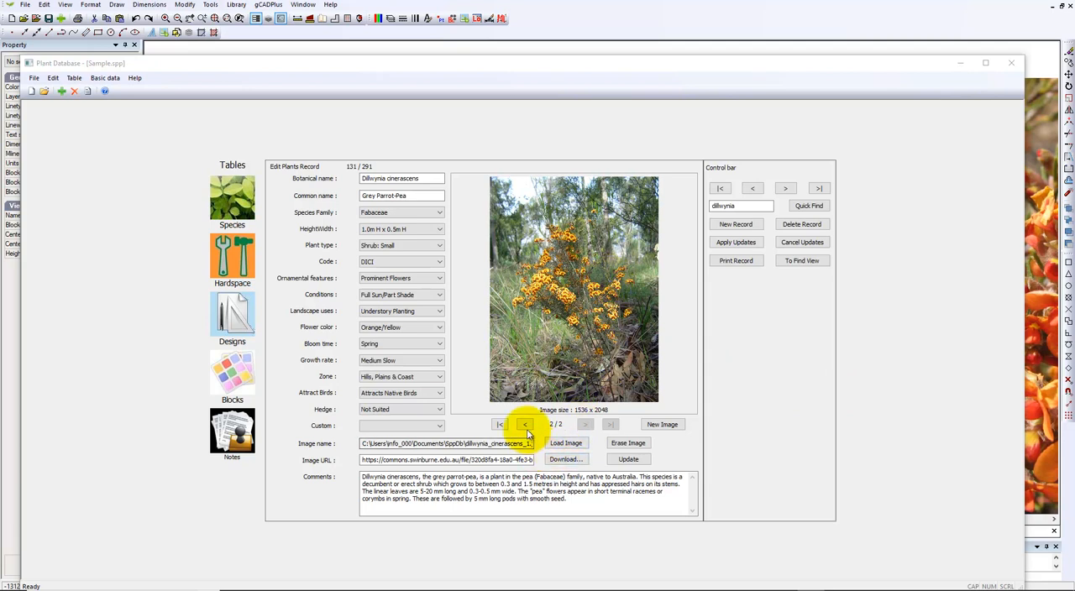
- View the first photo of the Dillwynia cinerascens record, and minimise the plant database to return to the drawing
{"action": "left_click", "coordinate": [524, 427]}
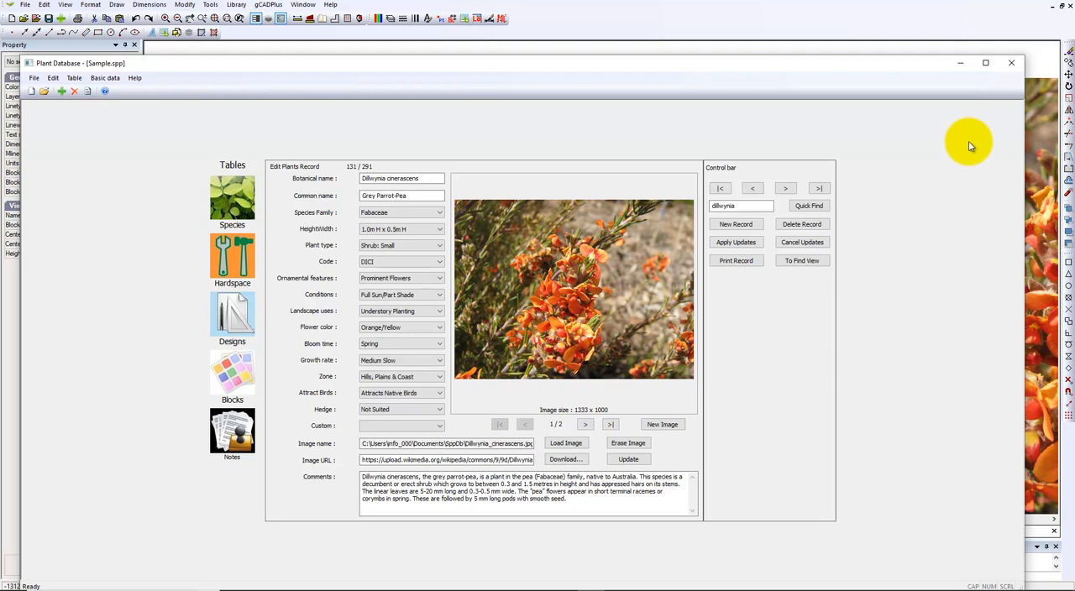
{"action": "left_click", "coordinate": [959, 64]}
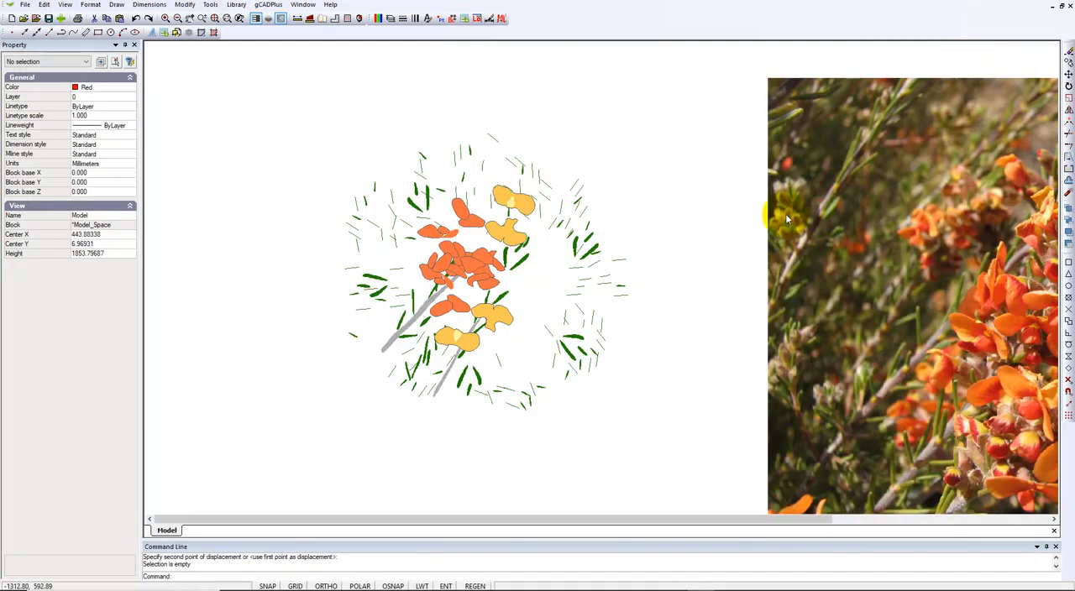
- Check the Dillwynia cinerascens photo's entry in the raster Image Manager, and close it without changes
{"action": "scroll", "coordinate": [674, 256], "scroll_direction": "down", "scroll_amount": 2}
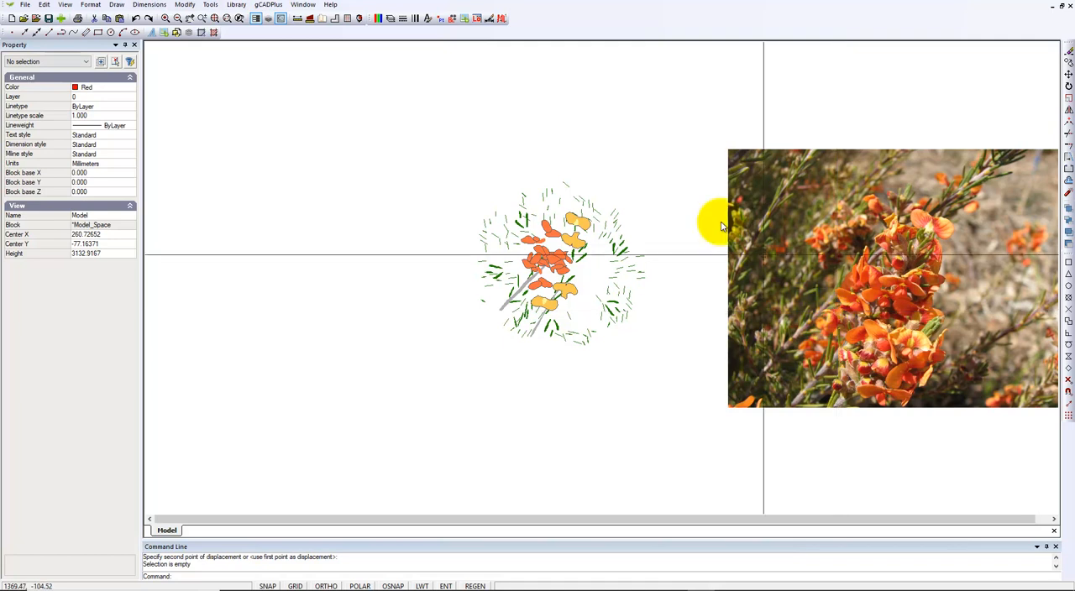
{"action": "left_click", "coordinate": [90, 5]}
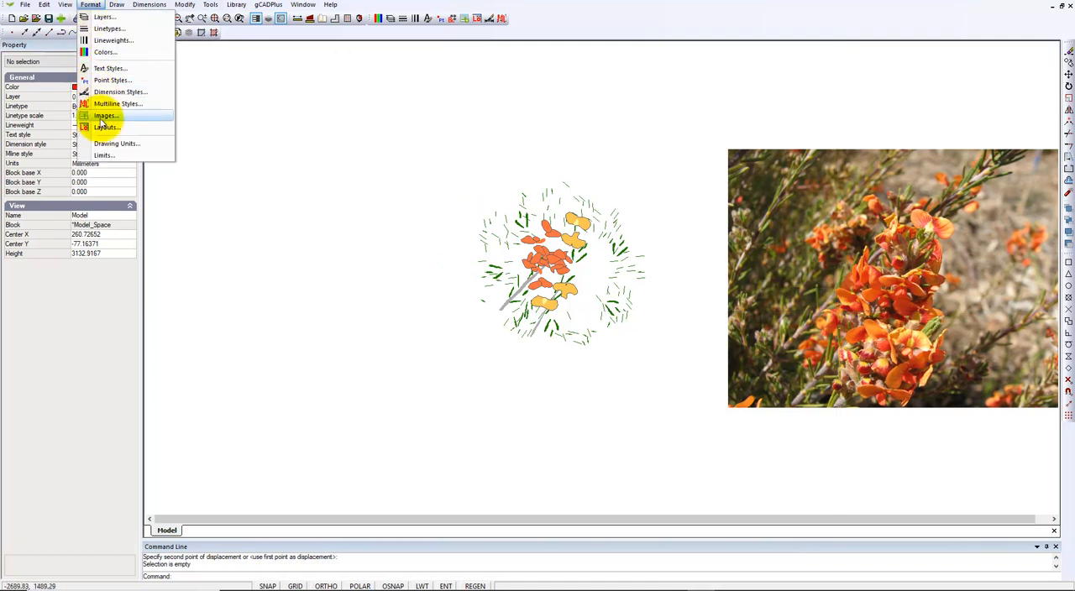
{"action": "mouse_move", "coordinate": [122, 8]}
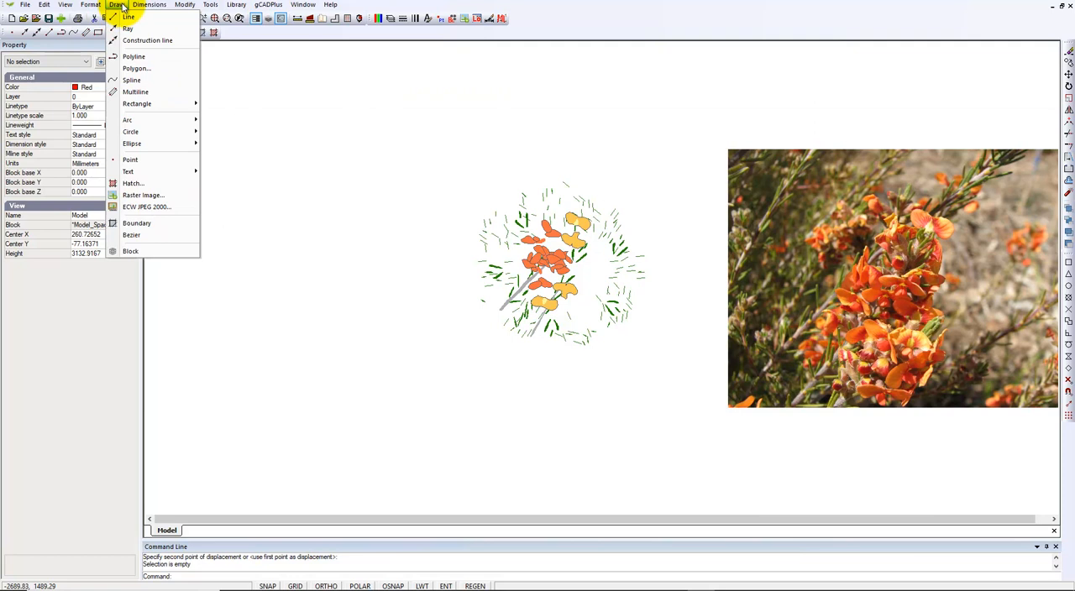
{"action": "left_click", "coordinate": [140, 194]}
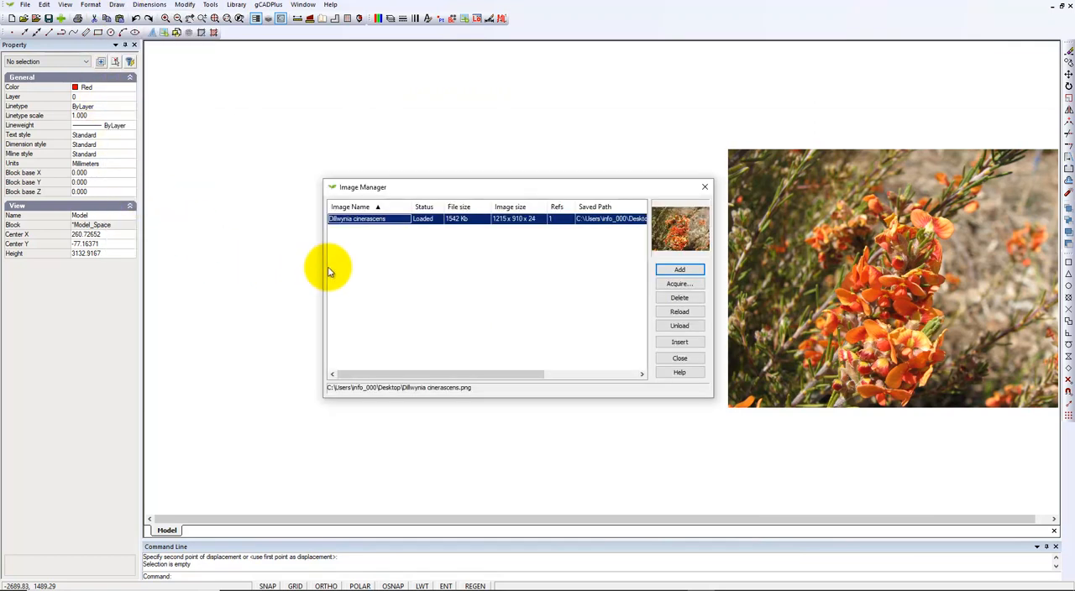
{"action": "left_click", "coordinate": [704, 186]}
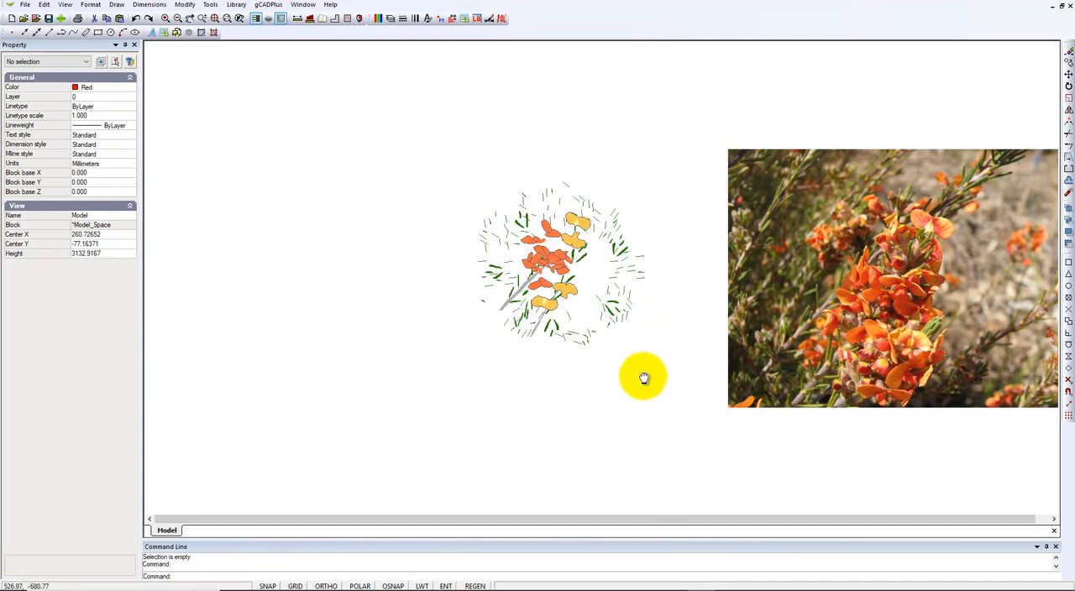
- Turn on the L-PLNT-CONSTRUCTION layer
{"action": "middle_click_drag", "start_coordinate": [643, 374], "coordinate": [511, 367]}
{"action": "scroll", "coordinate": [509, 365], "scroll_direction": "up", "scroll_amount": 1}
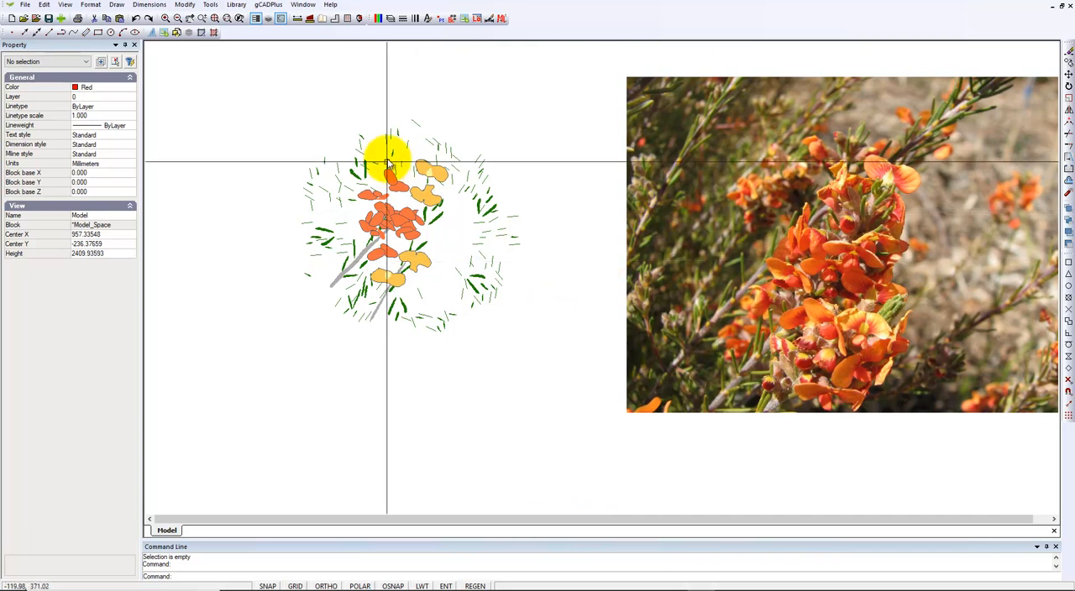
{"action": "left_click", "coordinate": [392, 20]}
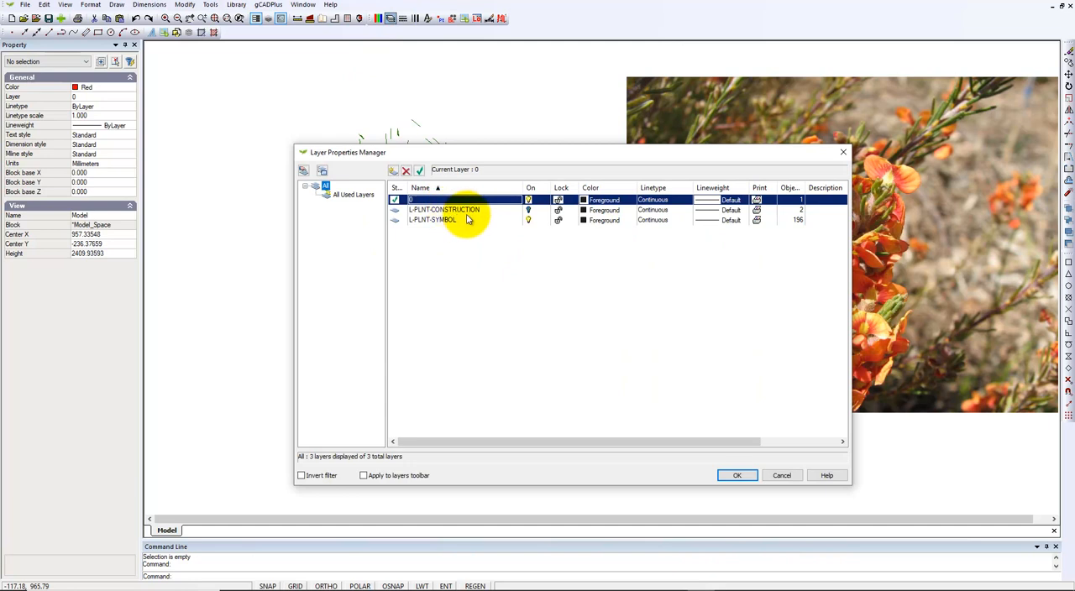
{"action": "left_click", "coordinate": [525, 210]}
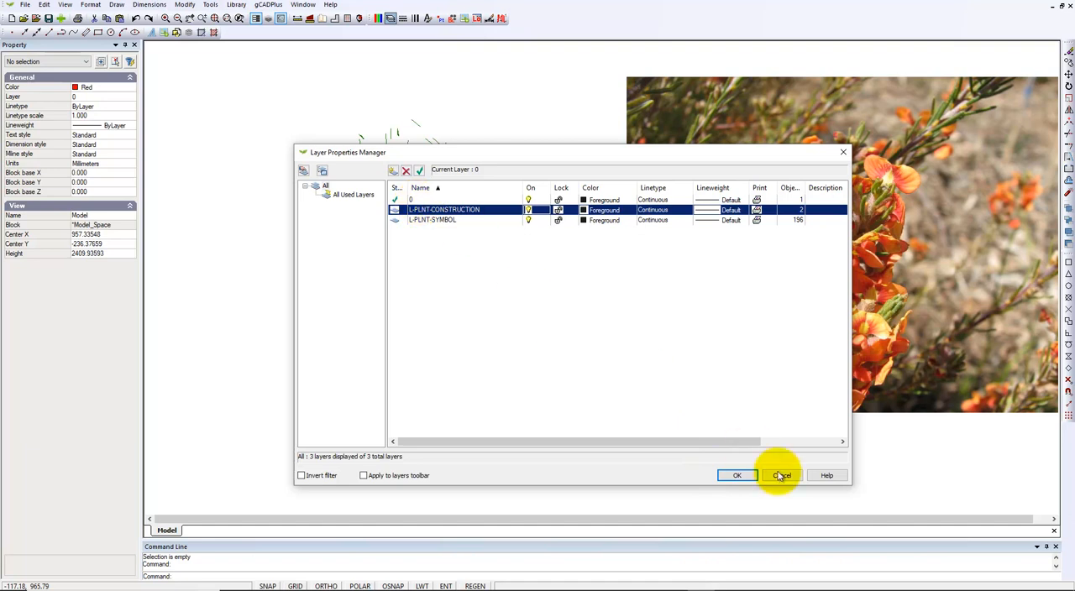
{"action": "left_click", "coordinate": [737, 475]}
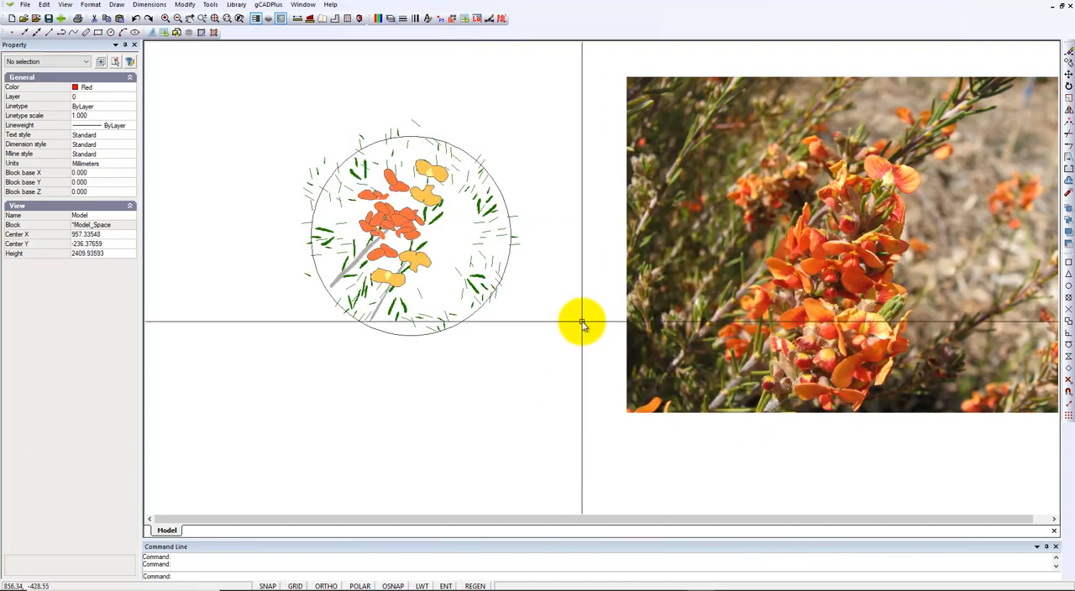
- Inspect the properties of the construction circle around the plant symbol, and clear the selection
{"action": "scroll", "coordinate": [466, 172], "scroll_direction": "up", "scroll_amount": 2}
{"action": "left_click", "coordinate": [462, 126]}
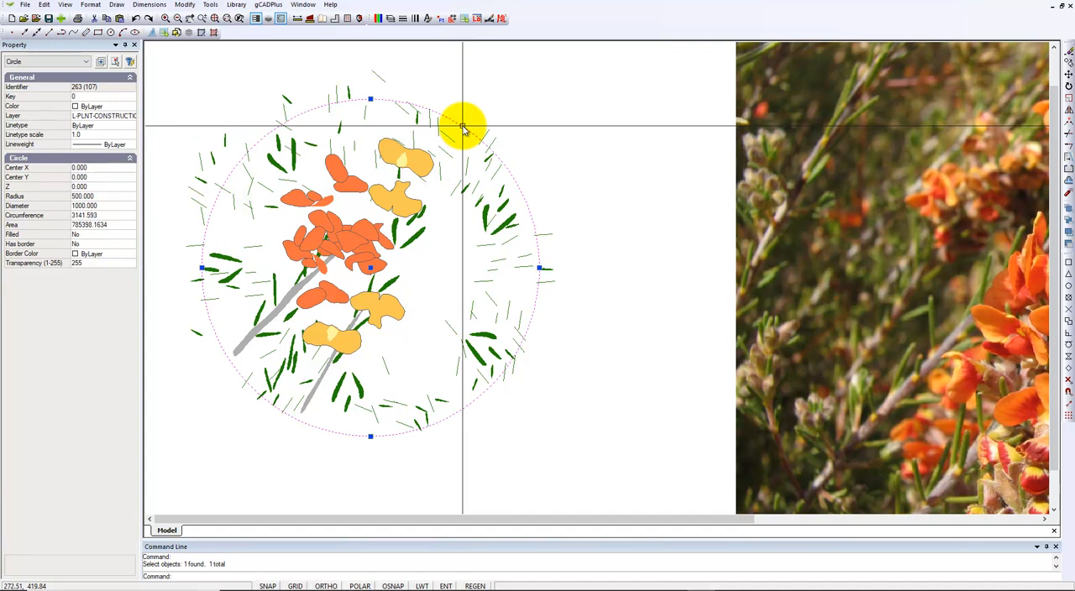
{"action": "key", "text": "Escape"}
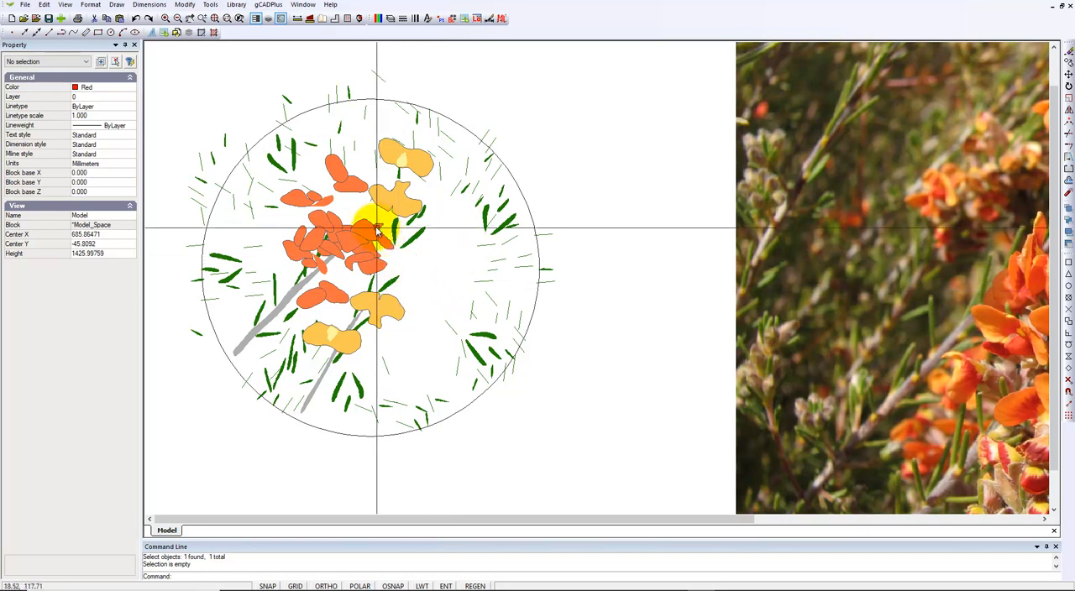
- Turn off the L-PLNT-SYMBOL layer to isolate the construction circle and centre point
{"action": "left_click", "coordinate": [391, 18]}
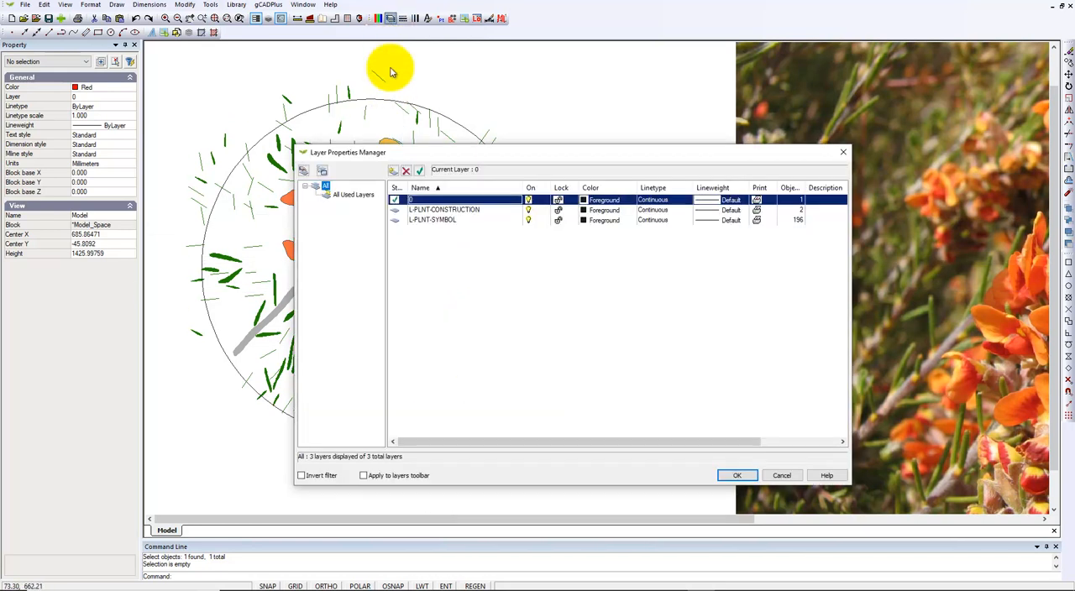
{"action": "left_click", "coordinate": [527, 220]}
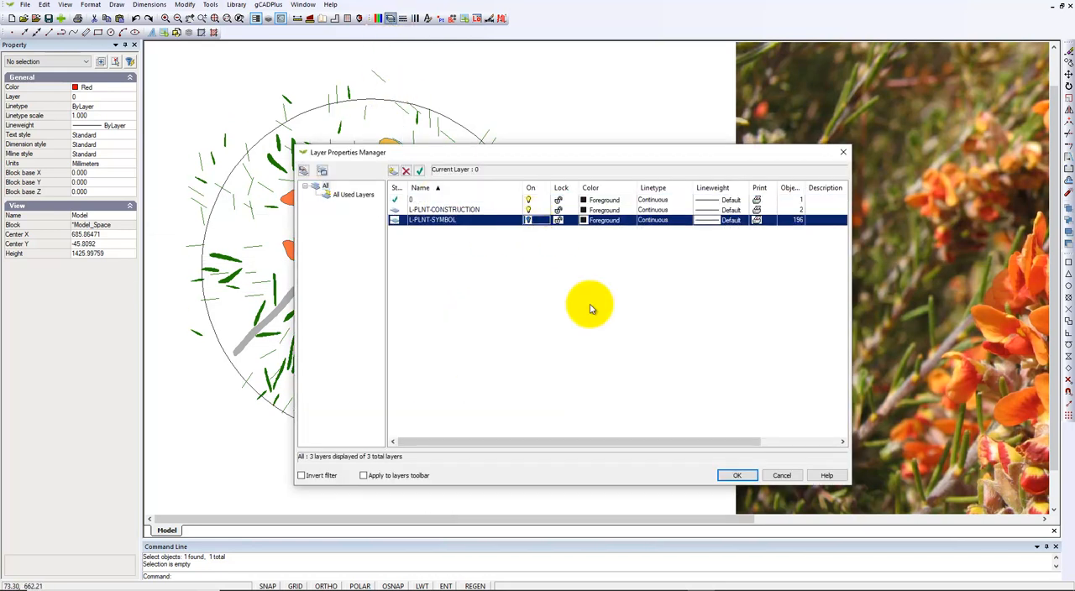
{"action": "left_click", "coordinate": [732, 475]}
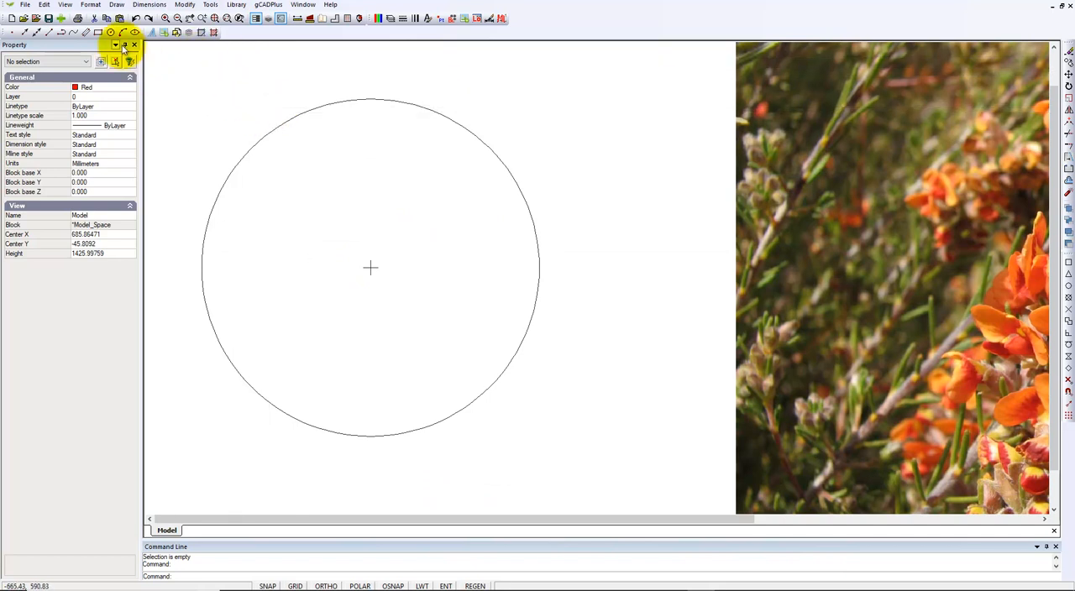
- Review the point style settings used for the centre mark, keeping them as they are
{"action": "left_click", "coordinate": [91, 4]}
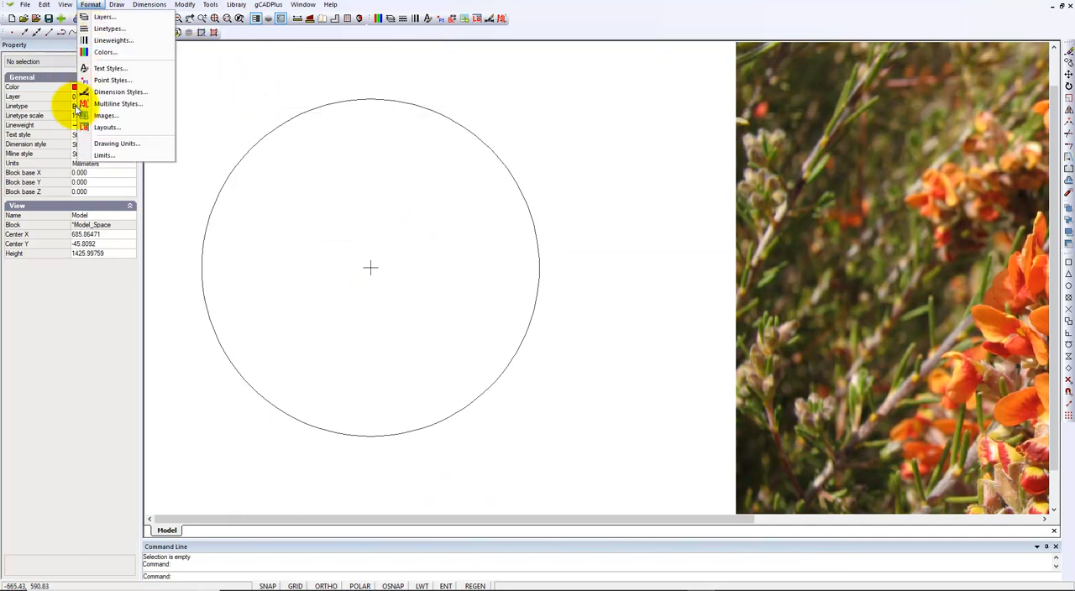
{"action": "left_click", "coordinate": [110, 81]}
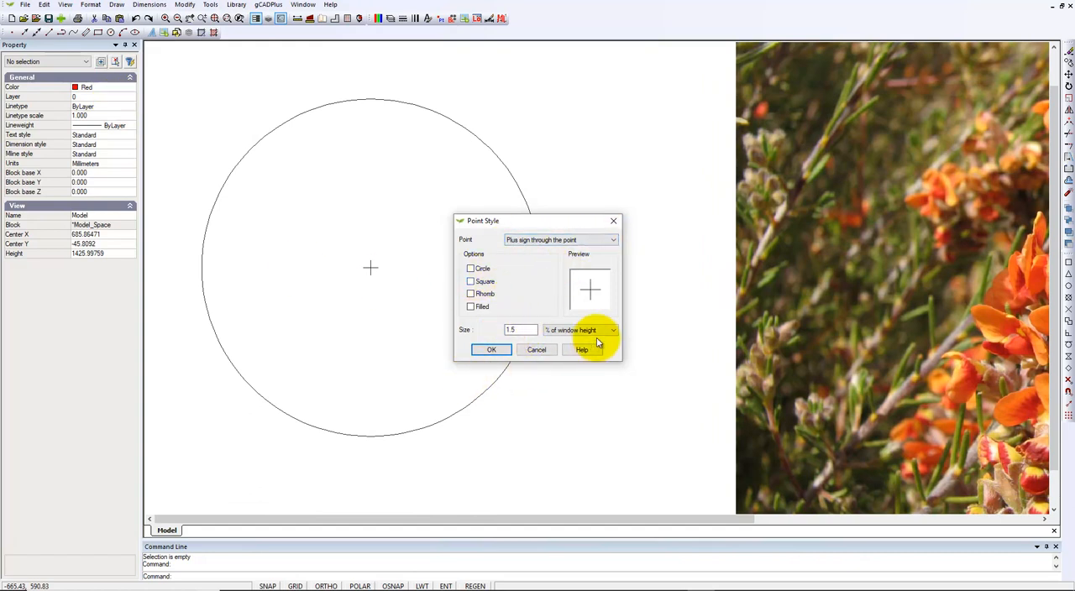
{"action": "left_click", "coordinate": [491, 349]}
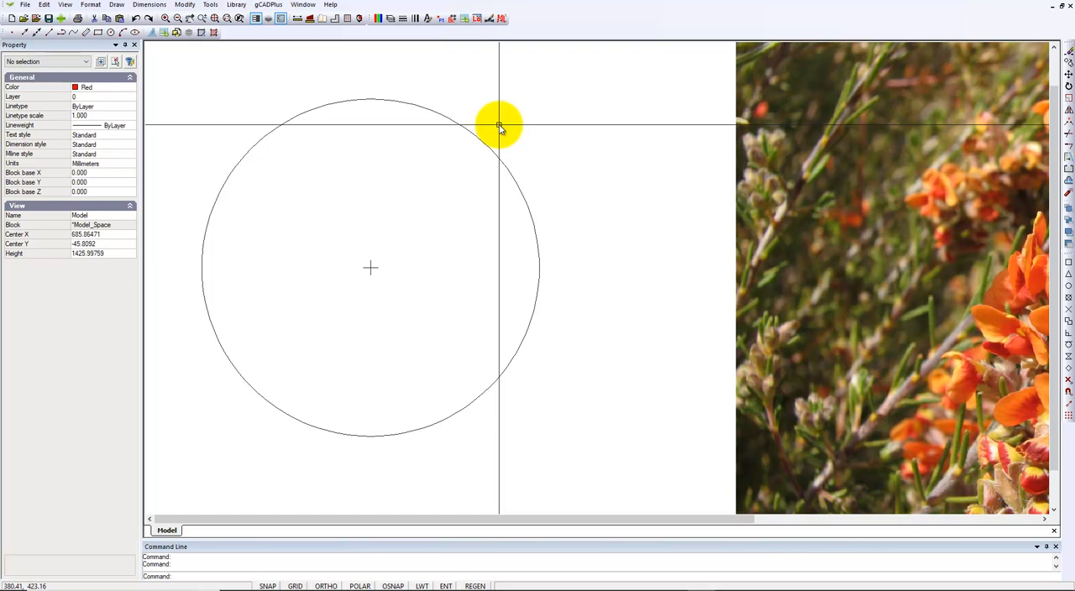
- Turn off the L-PLNT-CONSTRUCTION layer and turn on the L-PLNT-SYMBOL layer
{"action": "left_click", "coordinate": [390, 21]}
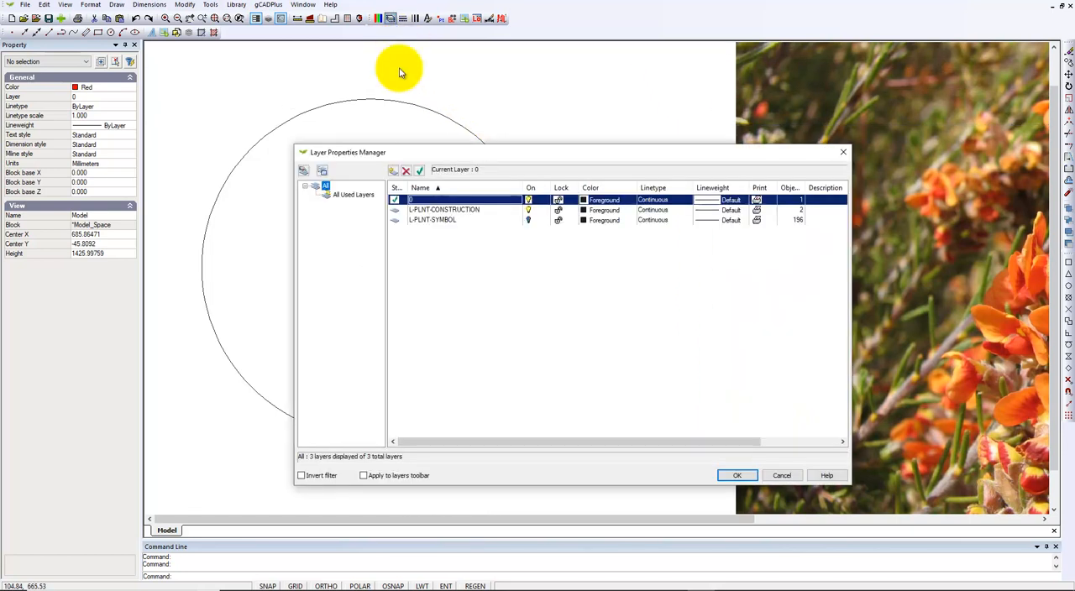
{"action": "left_click", "coordinate": [529, 211]}
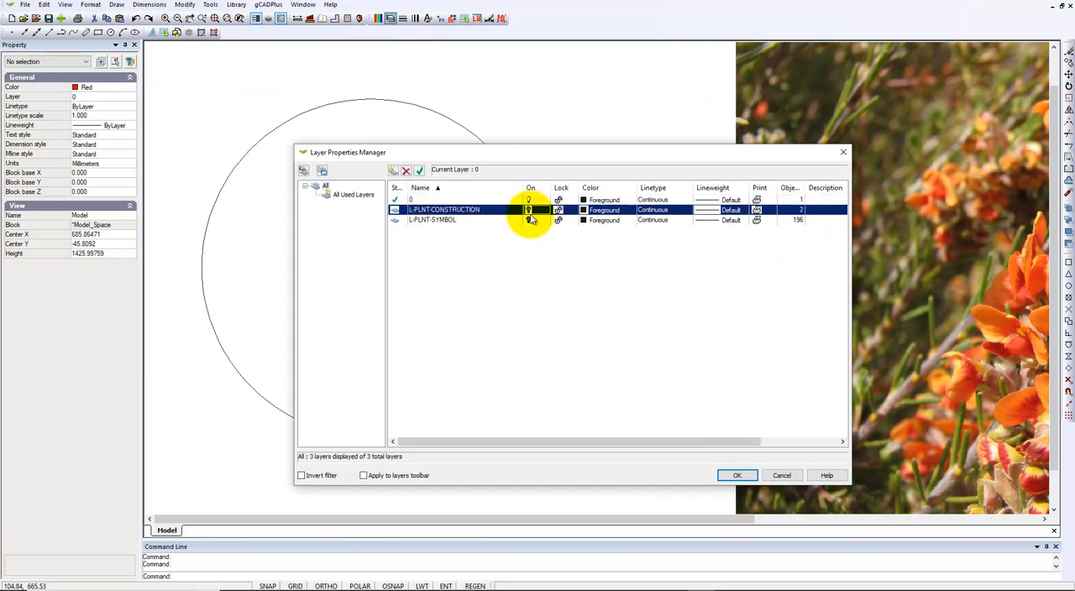
{"action": "left_click", "coordinate": [529, 220]}
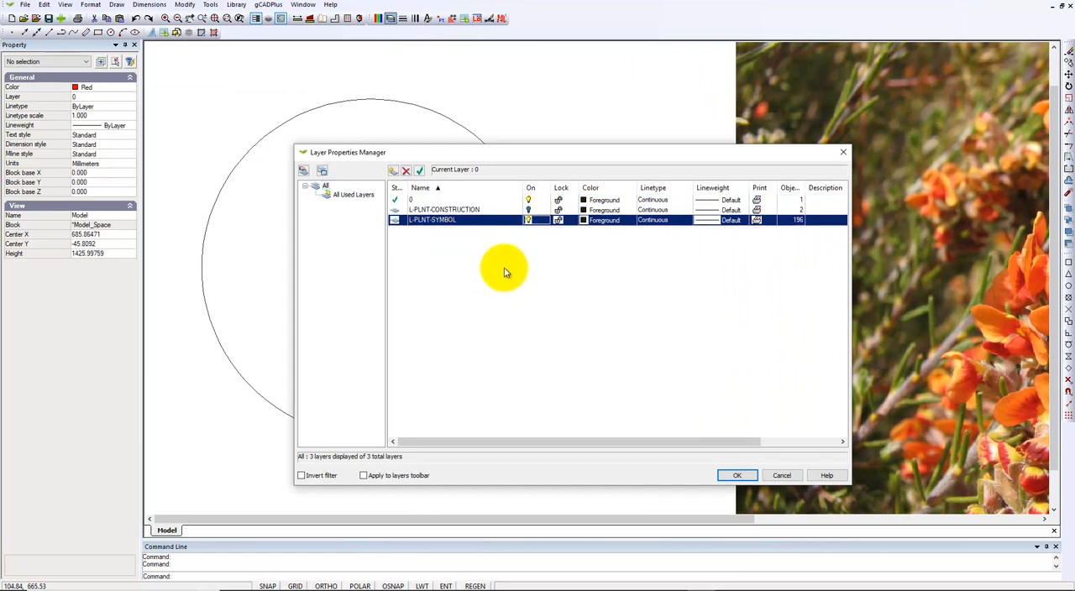
{"action": "left_click", "coordinate": [732, 476]}
- Delete the reference photo from the drawing and remove the Dillwynia cinerascens image from the Image Manager
{"action": "scroll", "coordinate": [606, 370], "scroll_direction": "down", "scroll_amount": 1}
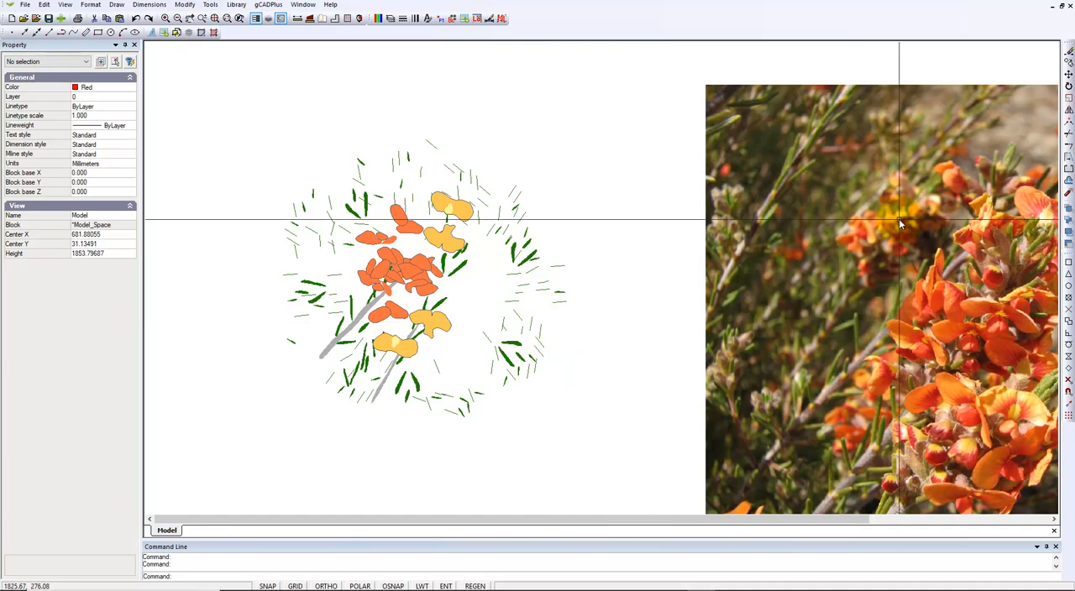
{"action": "left_click", "coordinate": [807, 292]}
{"action": "key", "text": "Delete"}
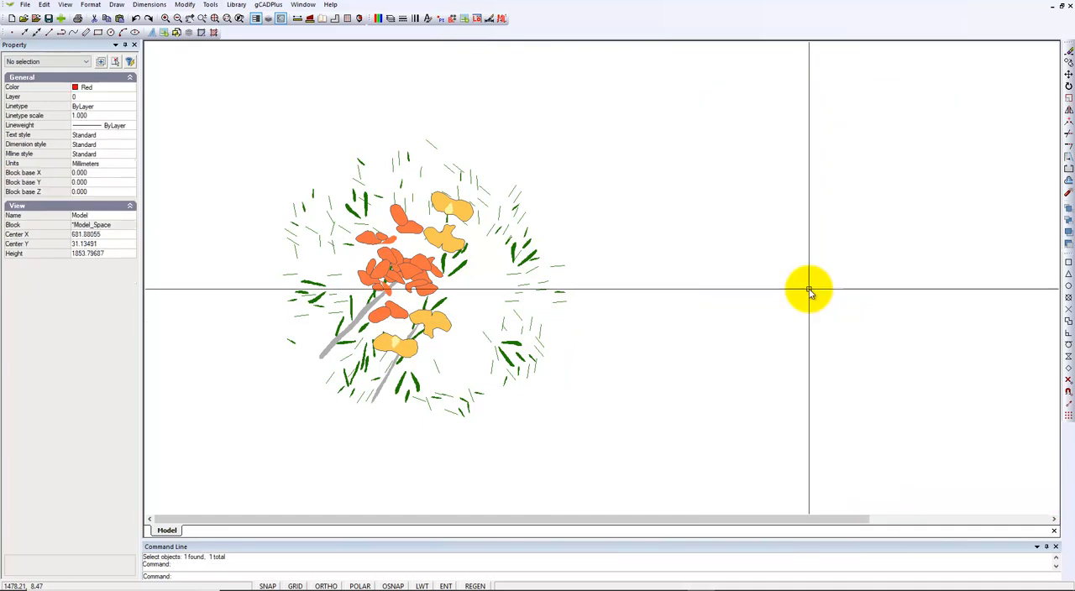
{"action": "left_click", "coordinate": [91, 5]}
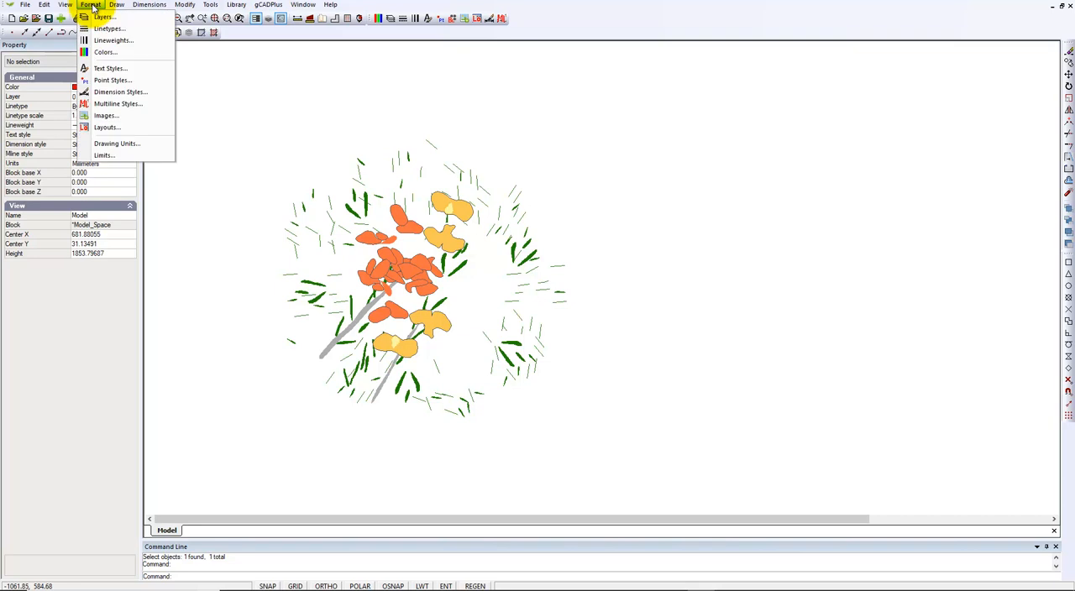
{"action": "left_click", "coordinate": [107, 115]}
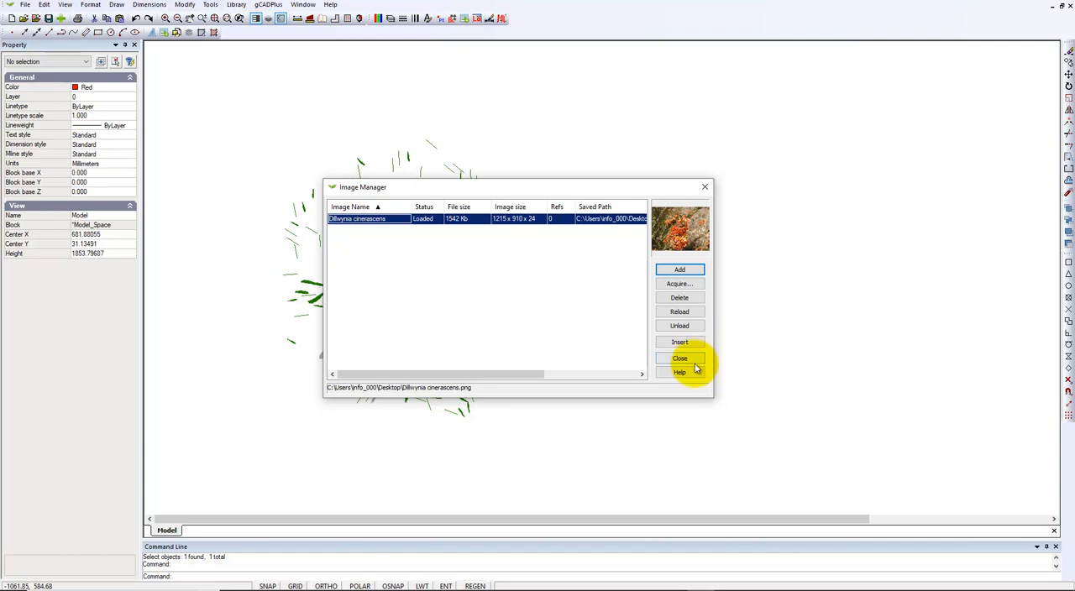
{"action": "left_click", "coordinate": [693, 299]}
{"action": "left_click", "coordinate": [706, 189]}
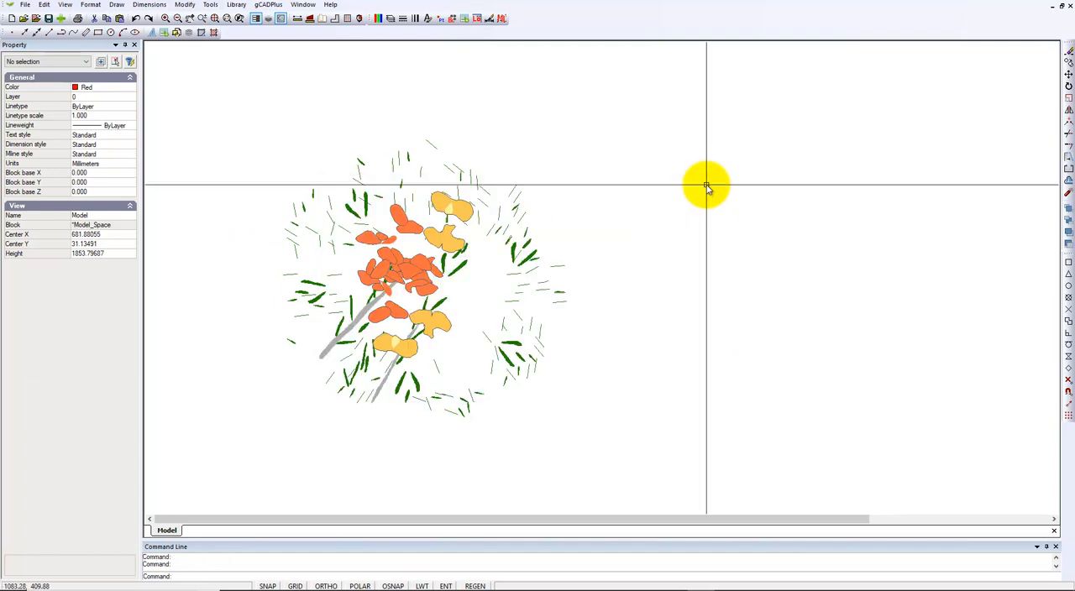
- Regenerate the drawing and zoom to its extents
{"action": "right_click", "coordinate": [685, 185]}
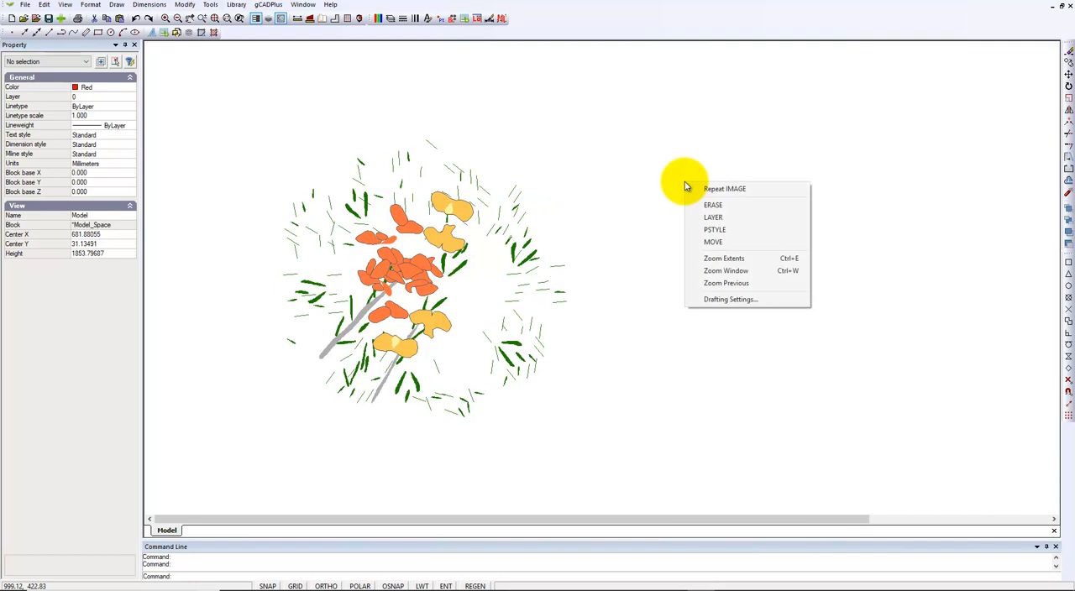
{"action": "left_click", "coordinate": [744, 259]}
{"action": "scroll", "coordinate": [659, 319], "scroll_direction": "down", "scroll_amount": 2}
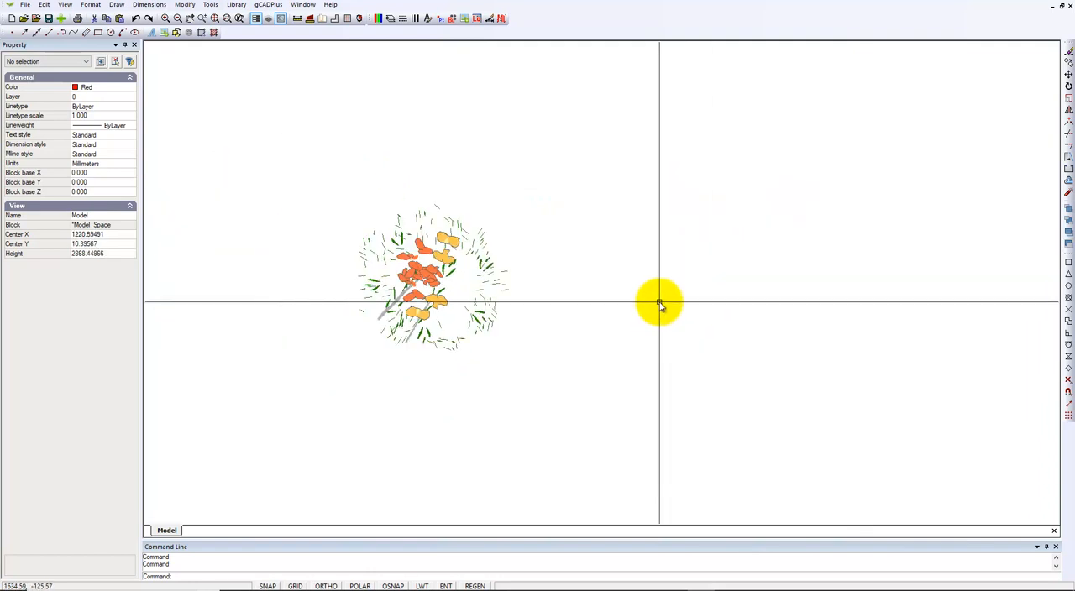
{"action": "left_click", "coordinate": [476, 586]}
{"action": "right_click", "coordinate": [663, 231]}
{"action": "left_click", "coordinate": [710, 312]}
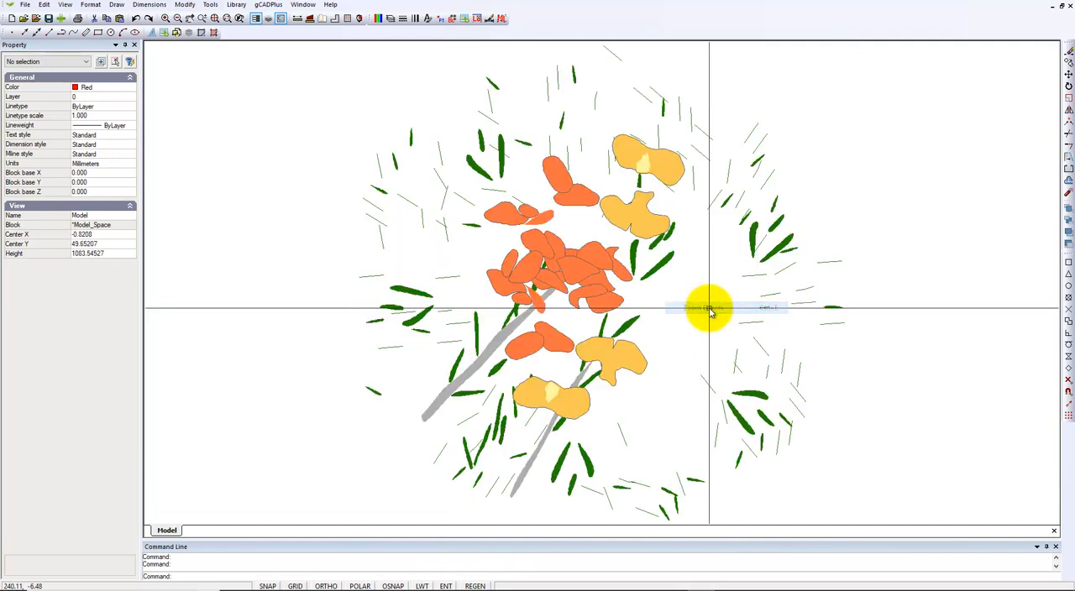
- Start a line at 0,0 to check where the origin lies in the plant symbol, and cancel it
{"action": "scroll", "coordinate": [382, 403], "scroll_direction": "down", "scroll_amount": 1}
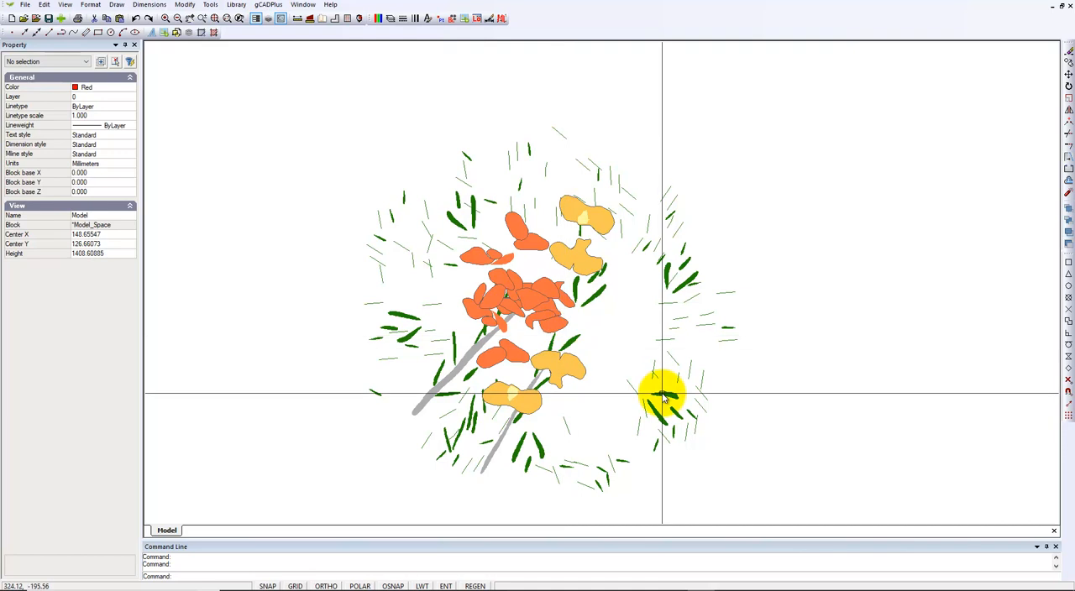
{"action": "key", "text": "Return"}
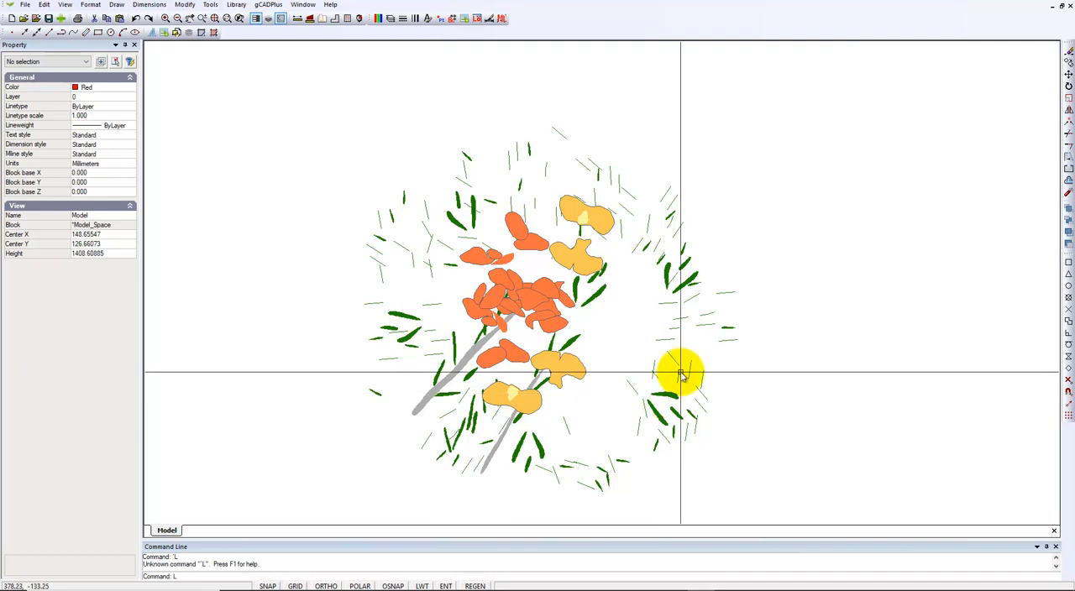
{"action": "key", "text": "Return"}
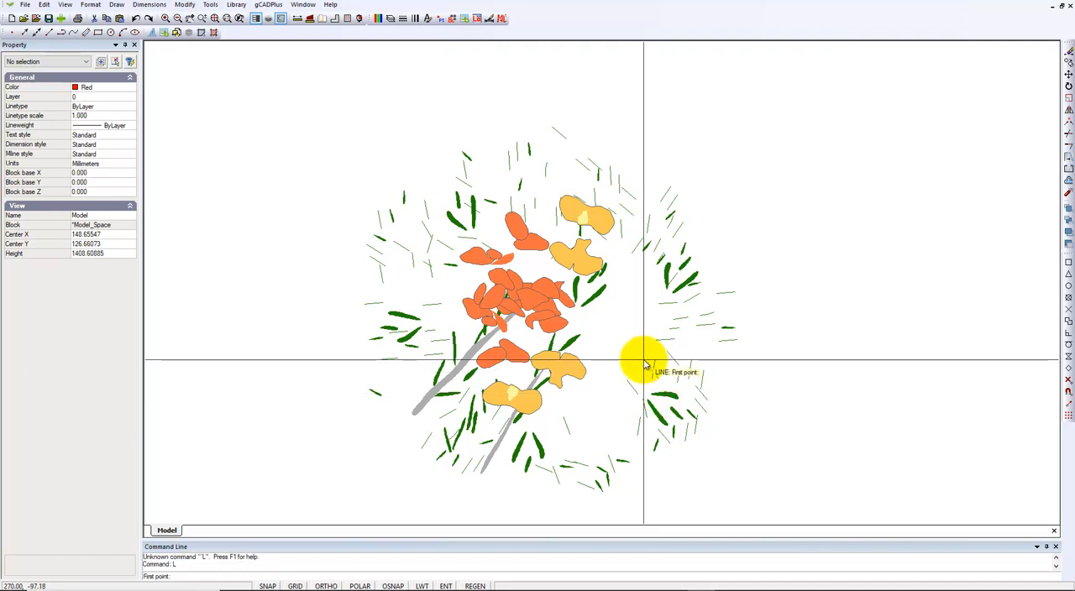
{"action": "type", "text": "0,0"}
{"action": "key", "text": "Return"}
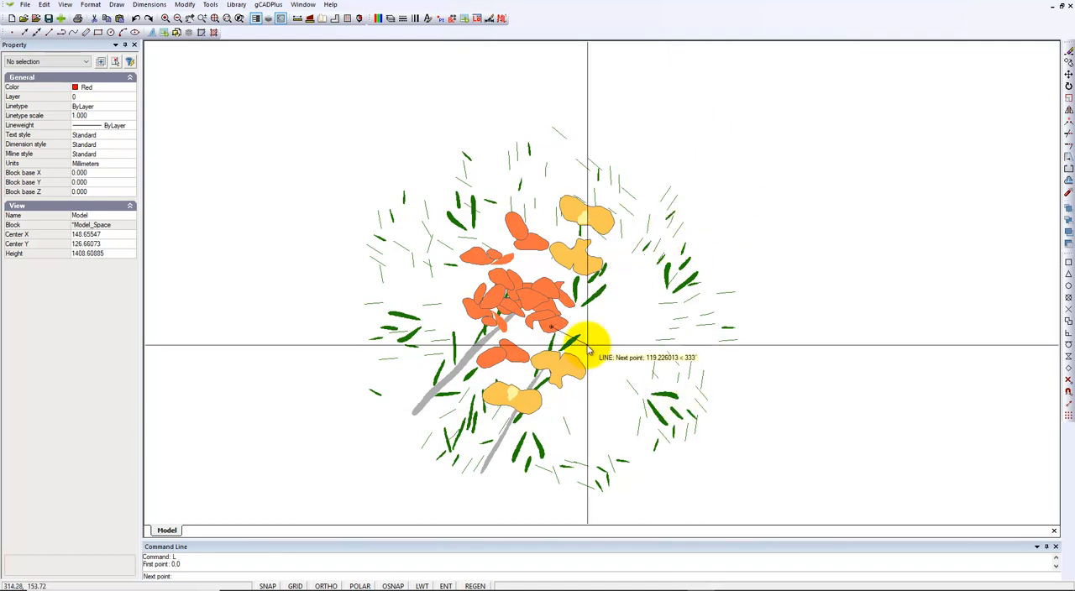
{"action": "key", "text": "Escape"}
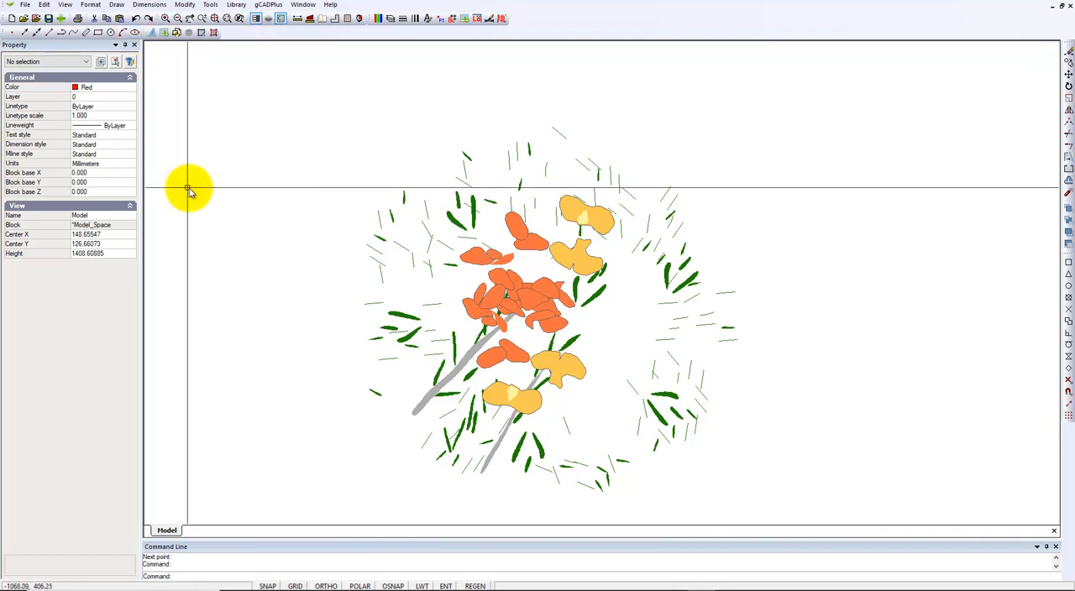
- Open the file selection for the library's Named plant symbols
{"action": "left_click", "coordinate": [270, 5]}
{"action": "left_click", "coordinate": [241, 6]}
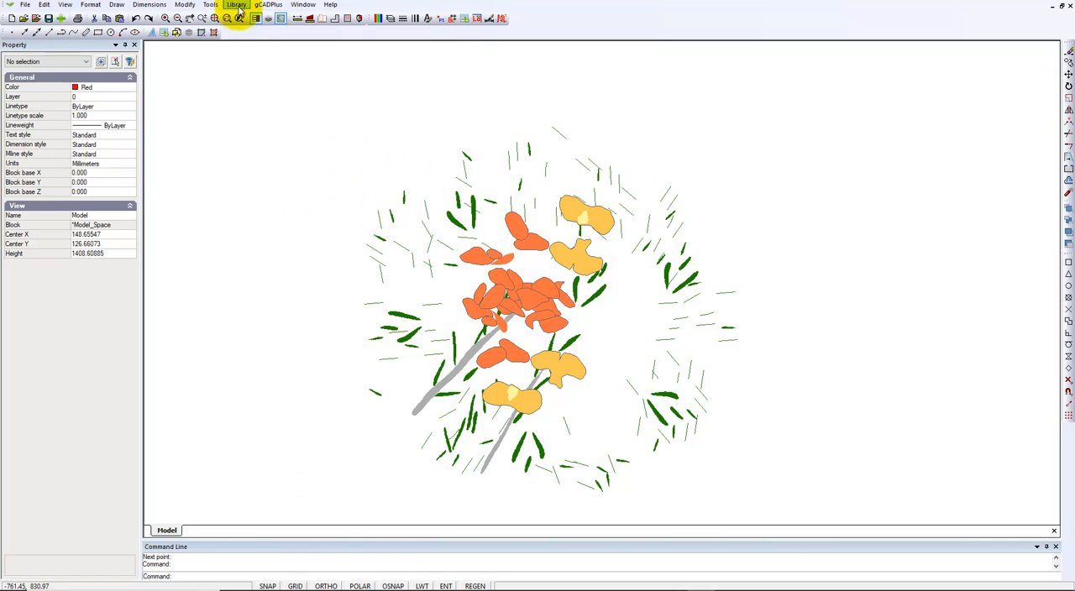
{"action": "left_click", "coordinate": [239, 6]}
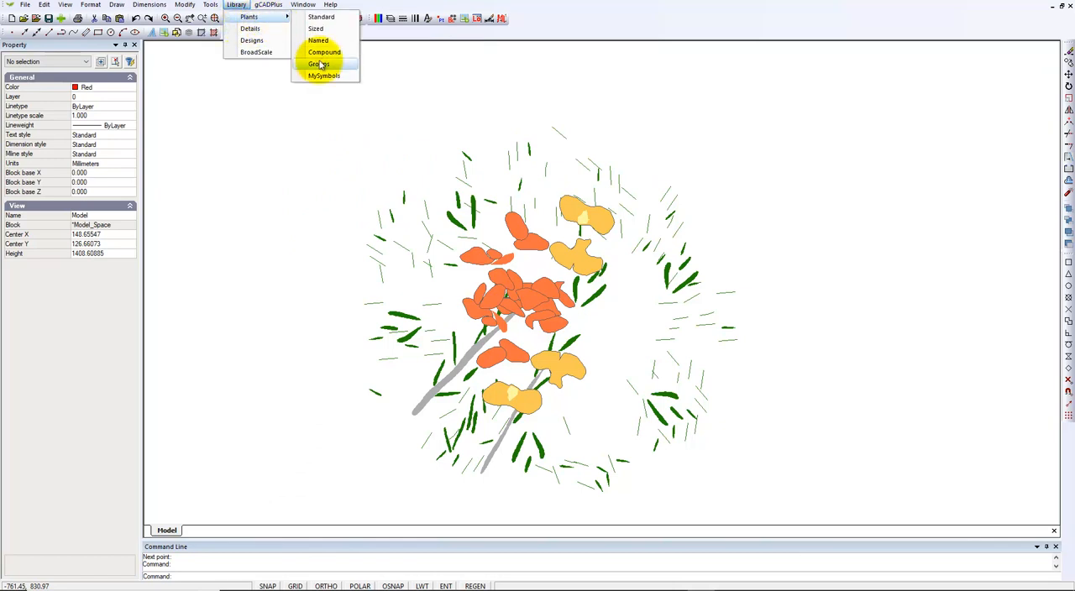
{"action": "left_click", "coordinate": [320, 43]}
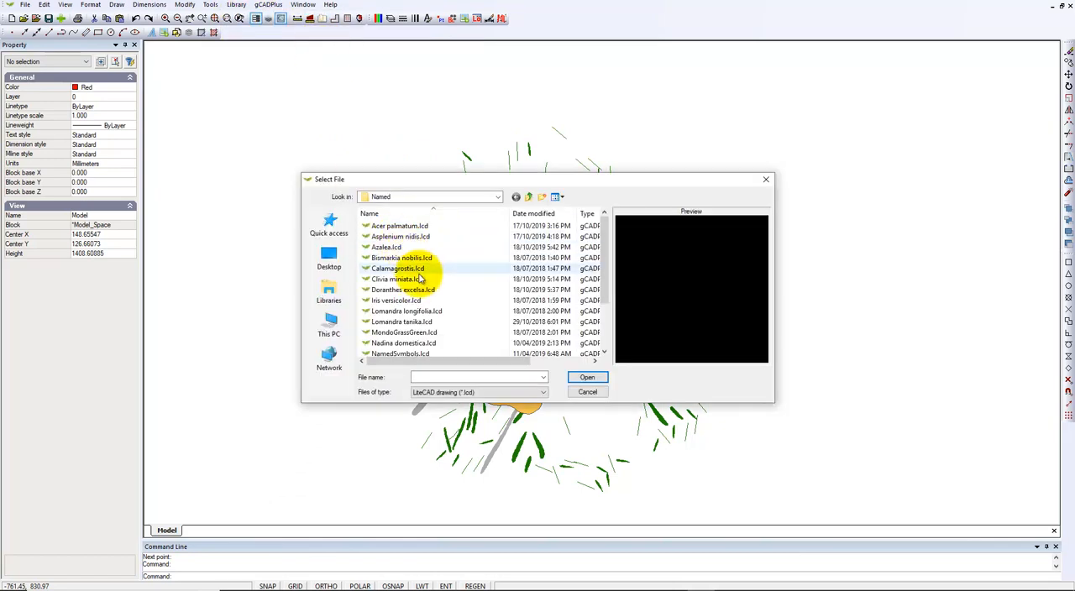